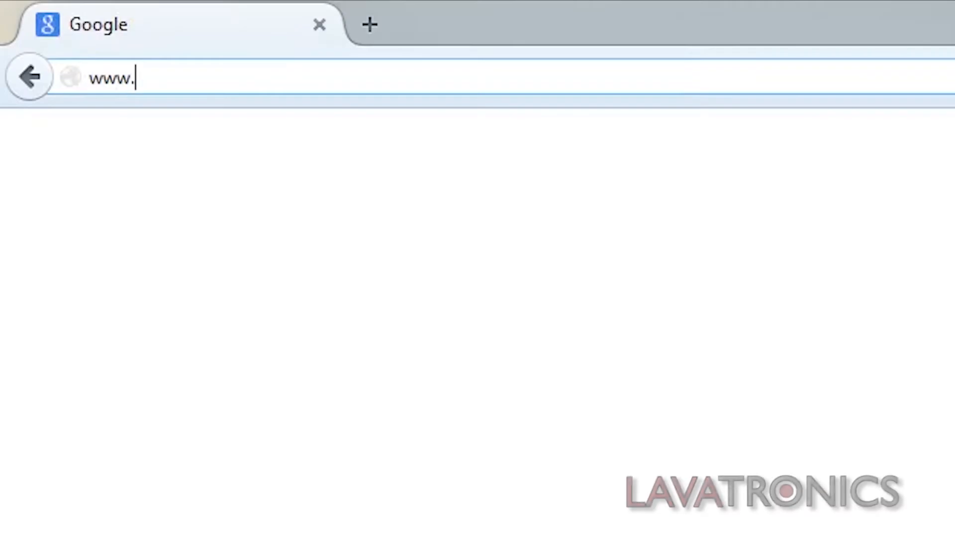
{"action": "type", "text": "kodi"}
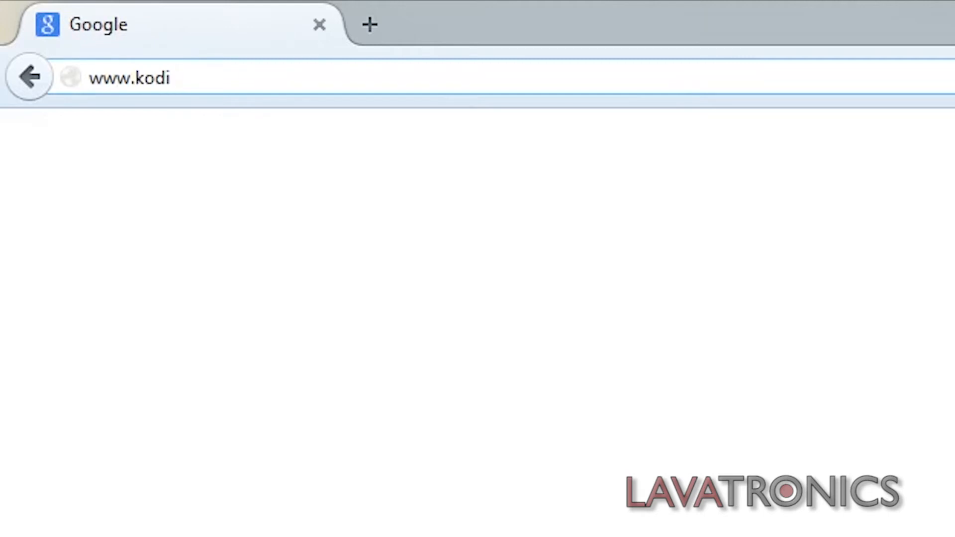
{"action": "type", "text": ".tv"}
{"action": "key", "text": "Return"}
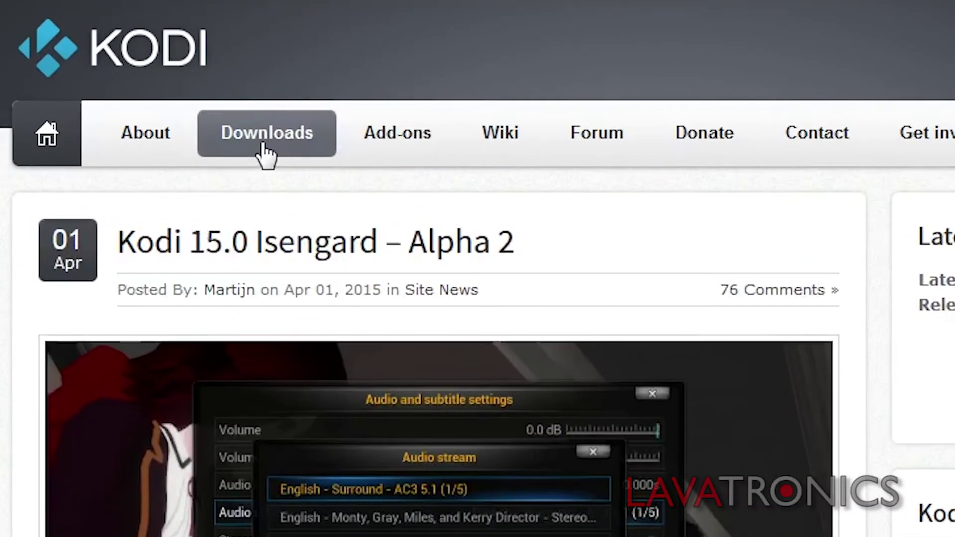
From the Downloads page, save the Android ARM Kodi 14.2 Helix APK file.
{"action": "left_click", "coordinate": [266, 153]}
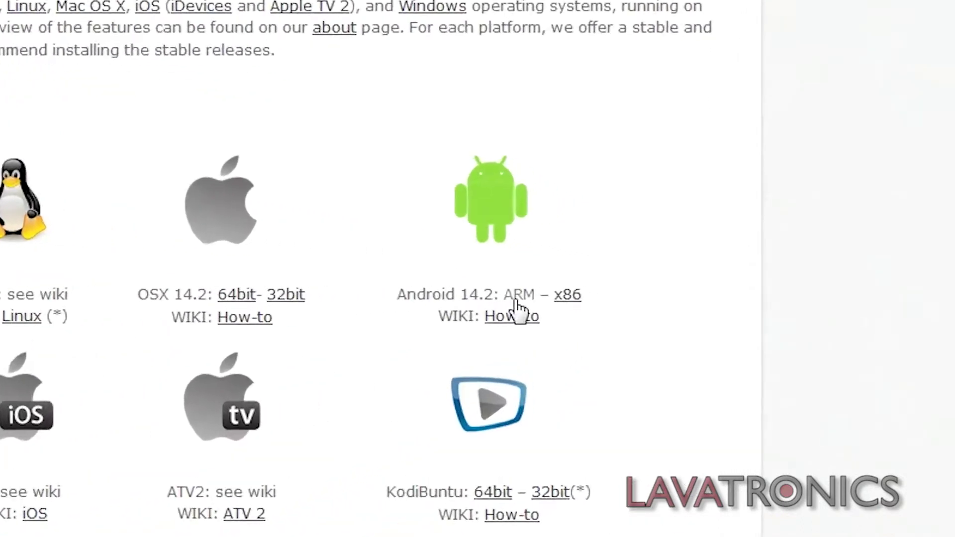
{"action": "left_click", "coordinate": [620, 280]}
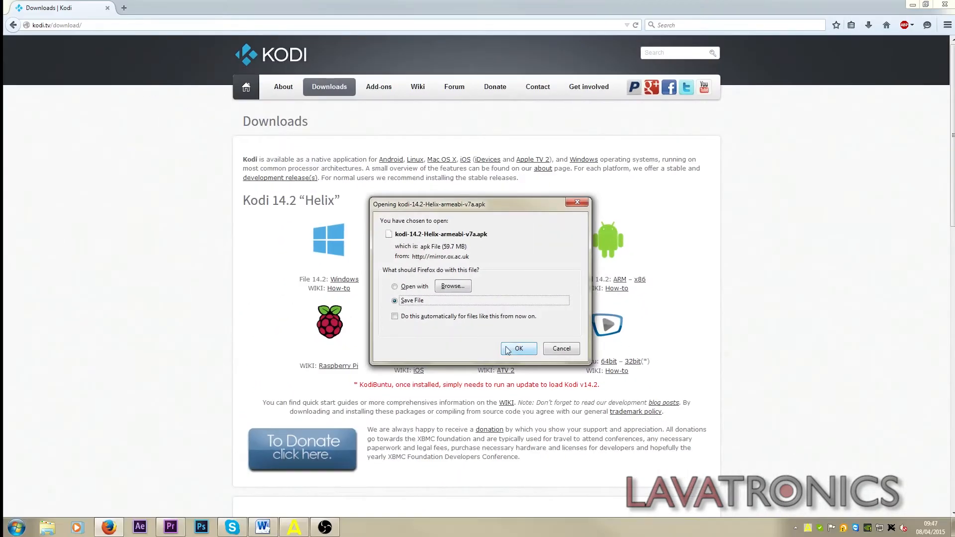
{"action": "left_click", "coordinate": [518, 349]}
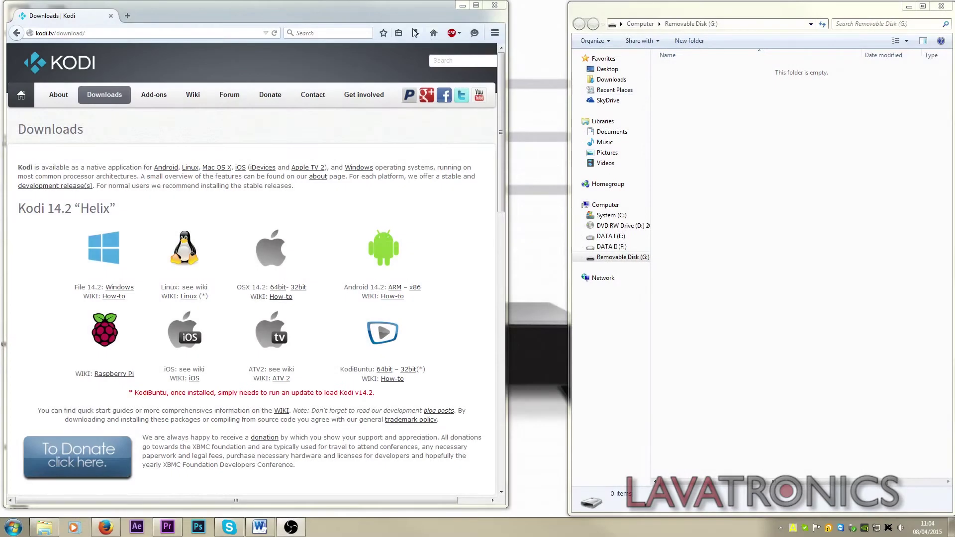
Copy the downloaded Kodi APK from Firefox's downloads onto Removable Disk (G:).
{"action": "left_click", "coordinate": [416, 33]}
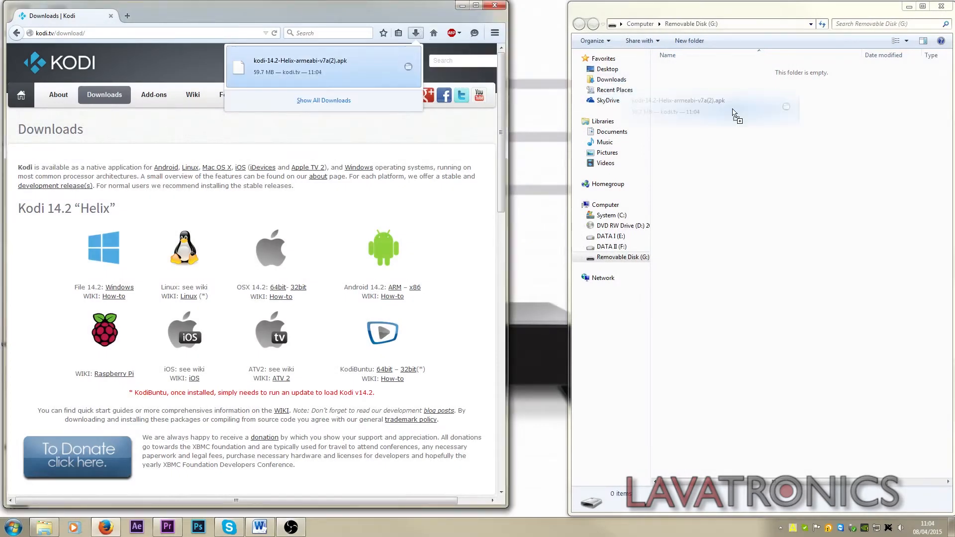
{"action": "left_click_drag", "start_coordinate": [355, 73], "coordinate": [757, 116]}
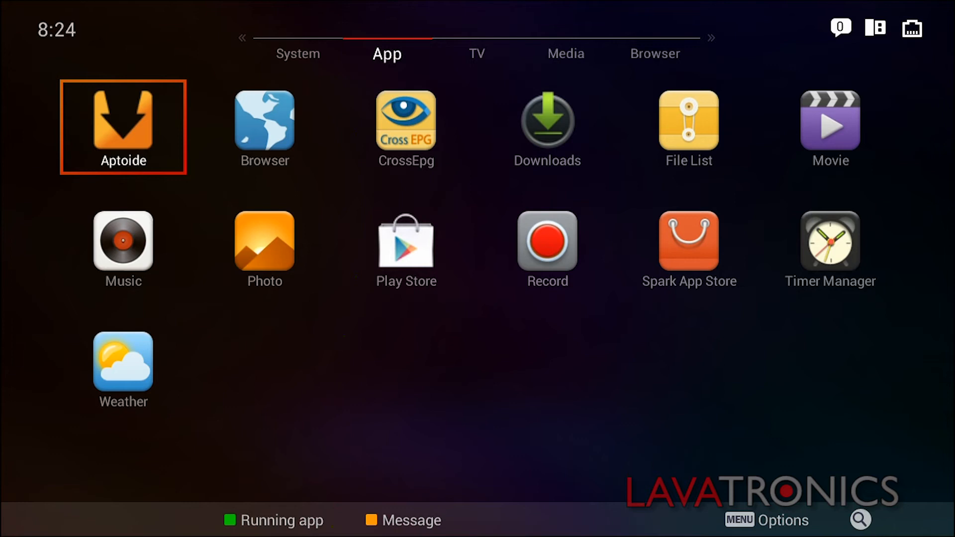
Move the launcher's App-page focus onto the File List app.
{"action": "key", "text": "Right"}
{"action": "key", "text": "Right"}
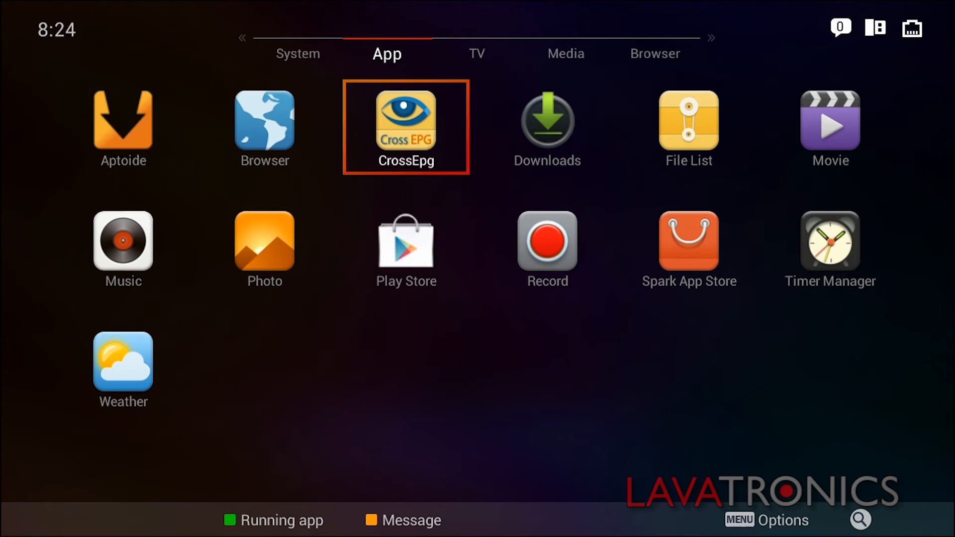
{"action": "key", "text": "Right"}
{"action": "key", "text": "Right"}
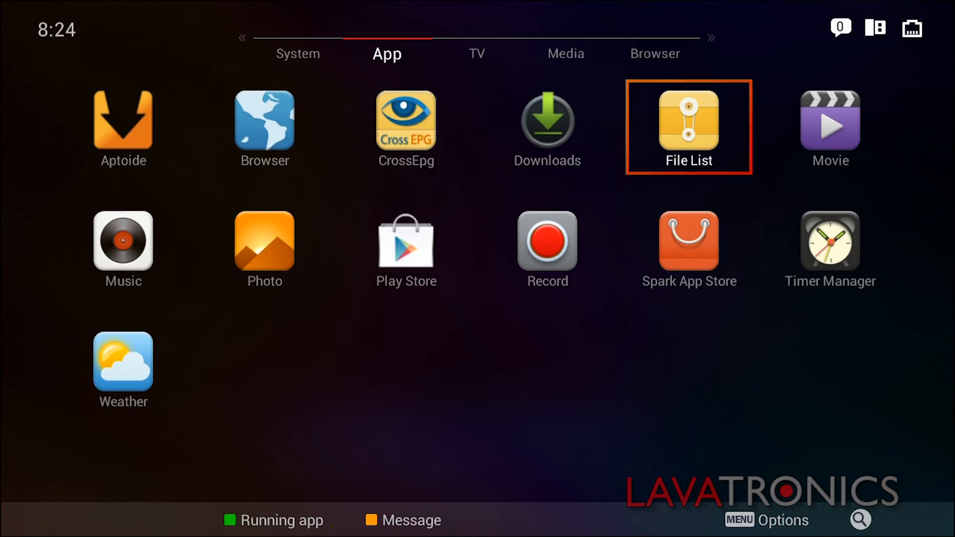
Install Kodi from the kodi-14.2-Helix APK in the receiver's File List.
{"action": "key", "text": "Return"}
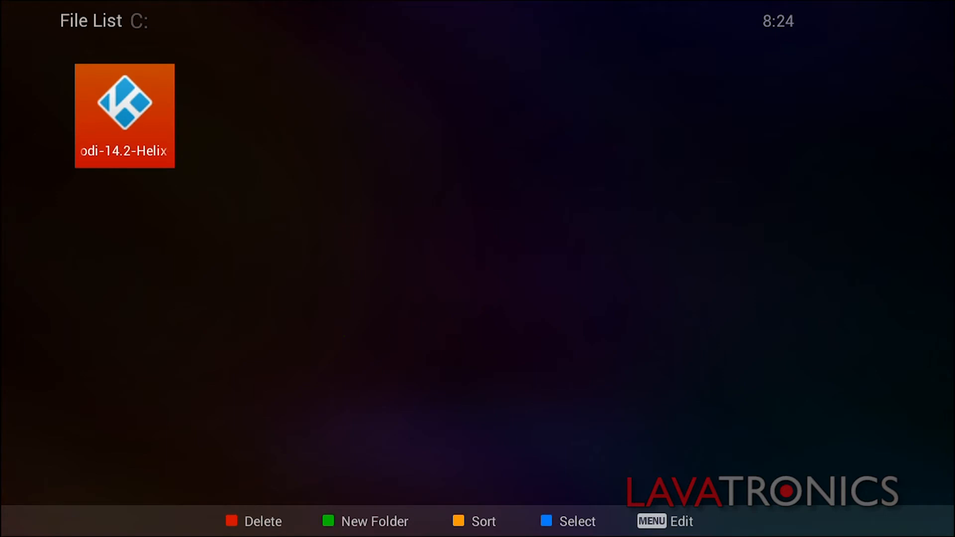
{"action": "key", "text": "Return"}
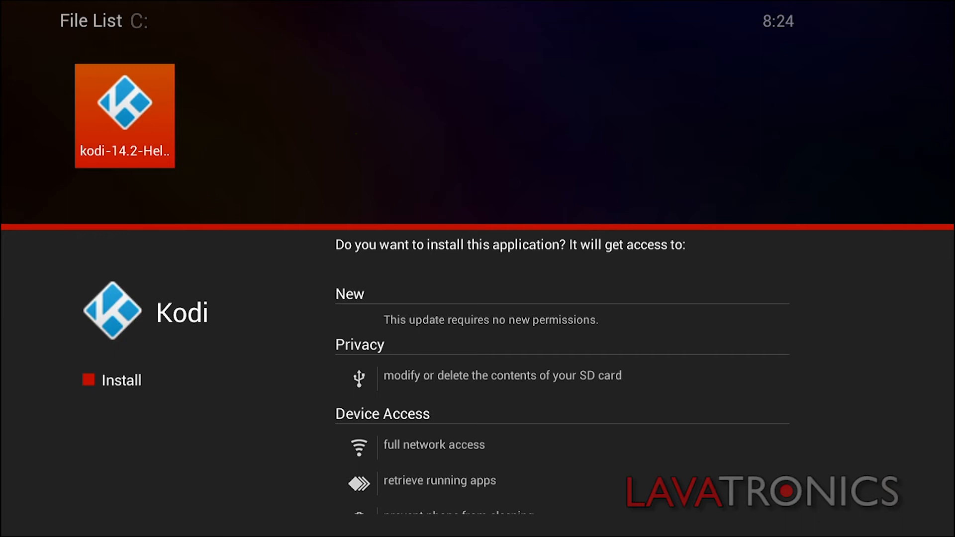
{"action": "key", "text": "Return"}
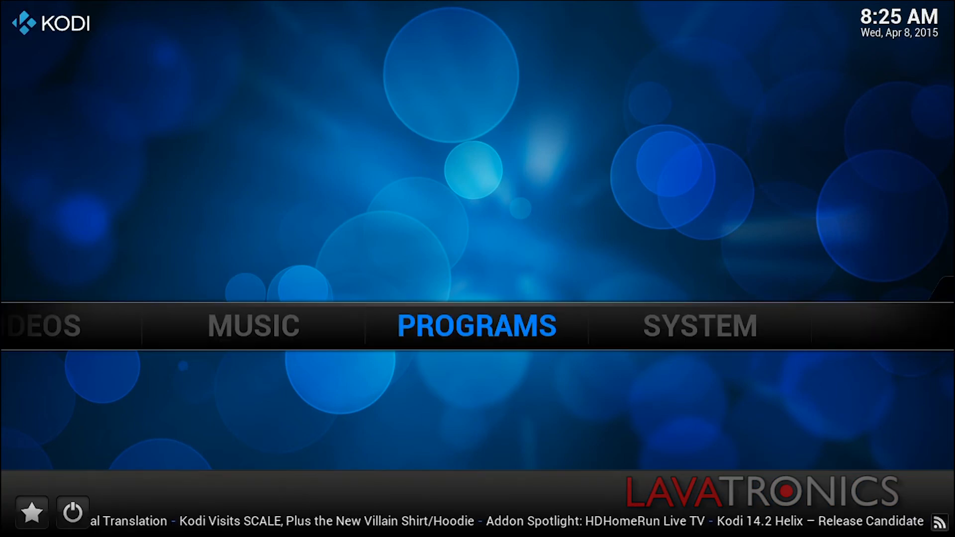
Browse the Kodi home menu sections back toward Pictures.
{"action": "key", "text": "Left"}
{"action": "key", "text": "Left"}
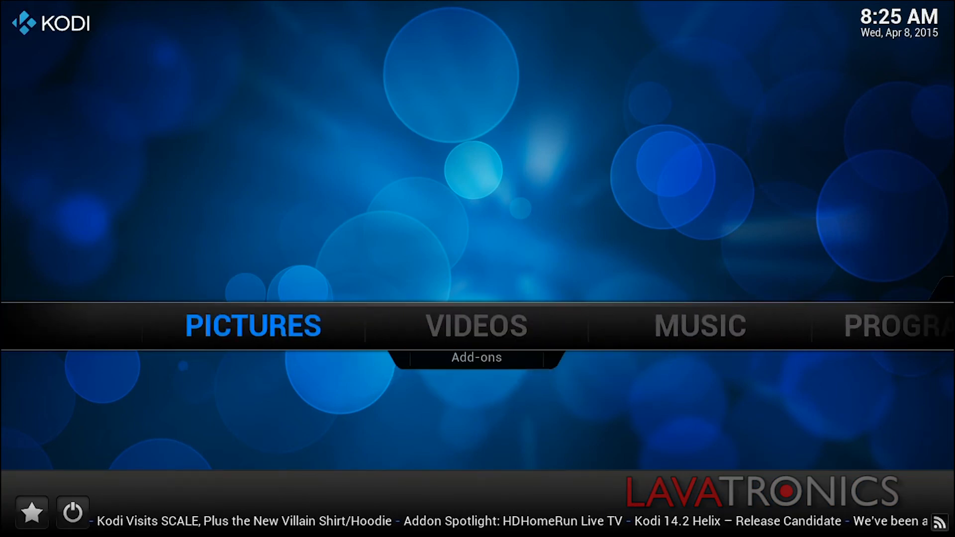